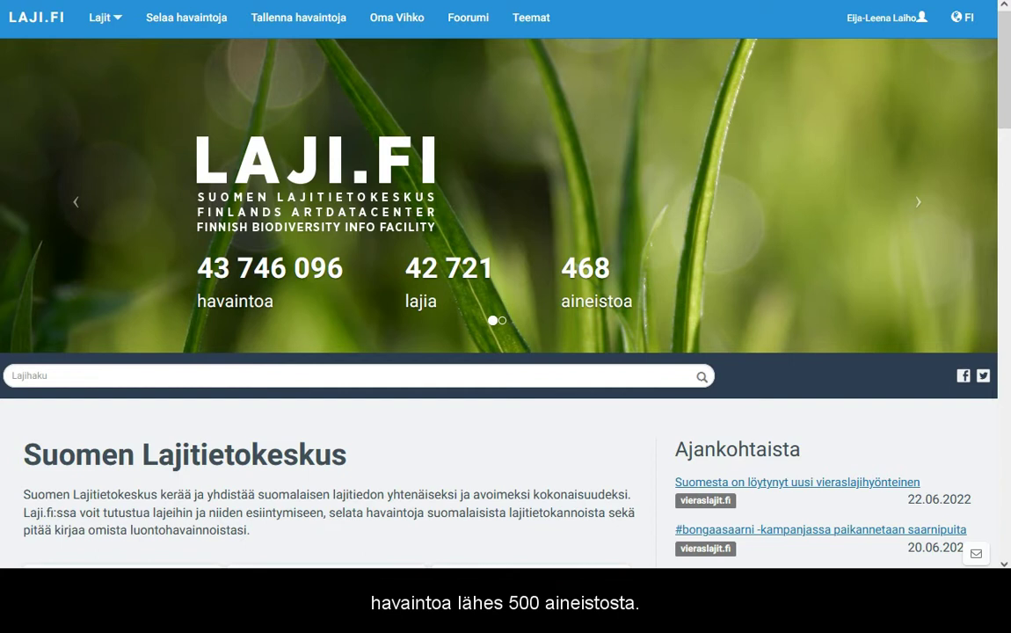
# Open the observation browser (Selaa havaintoja) and its filter for limiting by organism group (Rajaa eliöryhmillä)
pyautogui.click(188, 22)
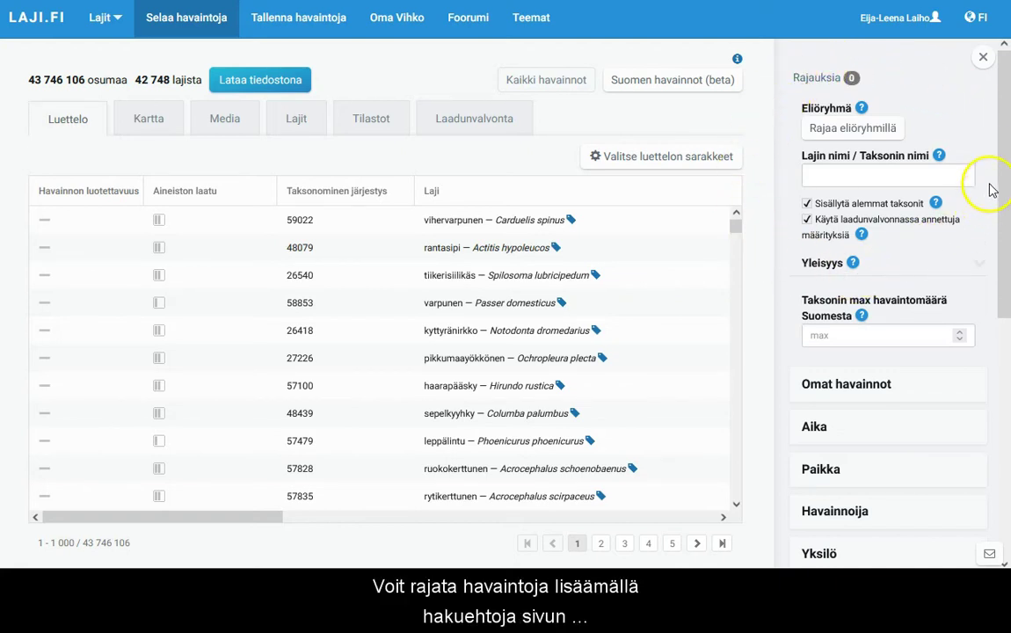
pyautogui.click(863, 109)
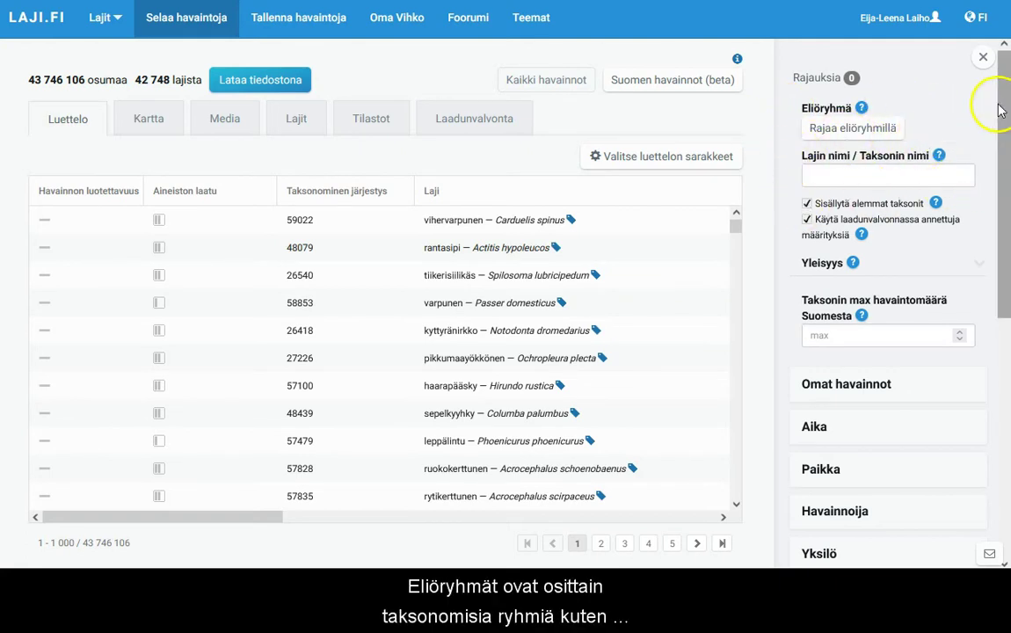
pyautogui.click(855, 129)
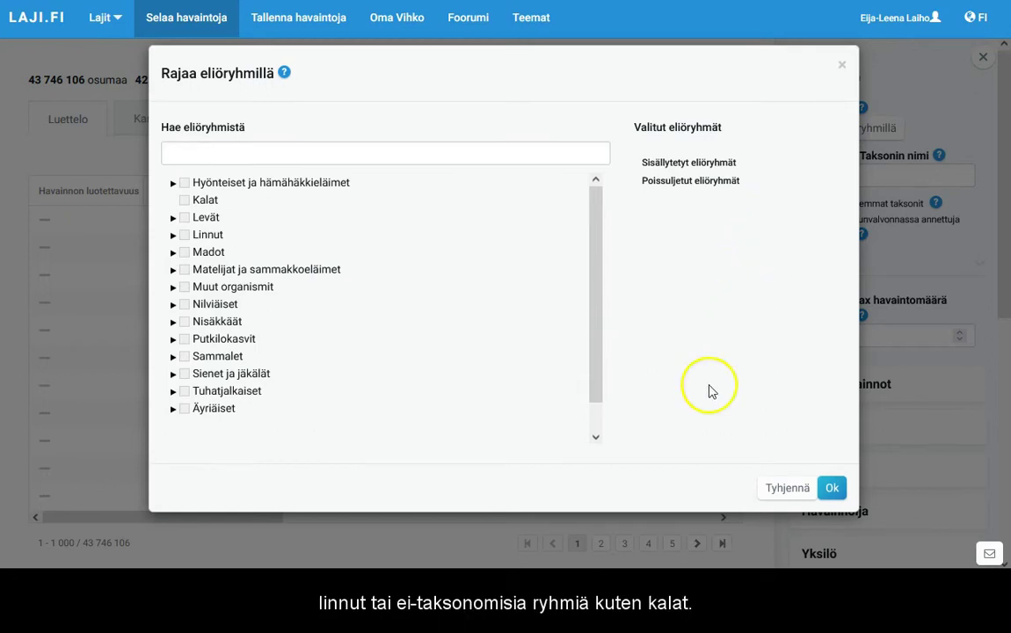
# Under Hyönteiset ja hämähäkkieläimet, include the group Hämähäkit in the search, switch it to excluded, and clear it from the criteria
pyautogui.click(172, 185)
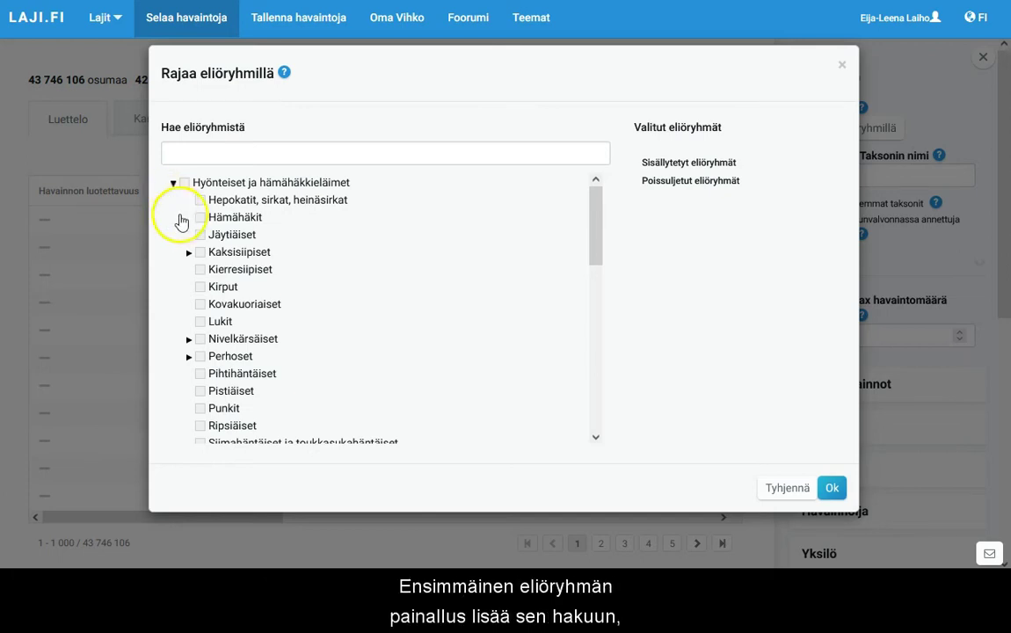
pyautogui.click(201, 219)
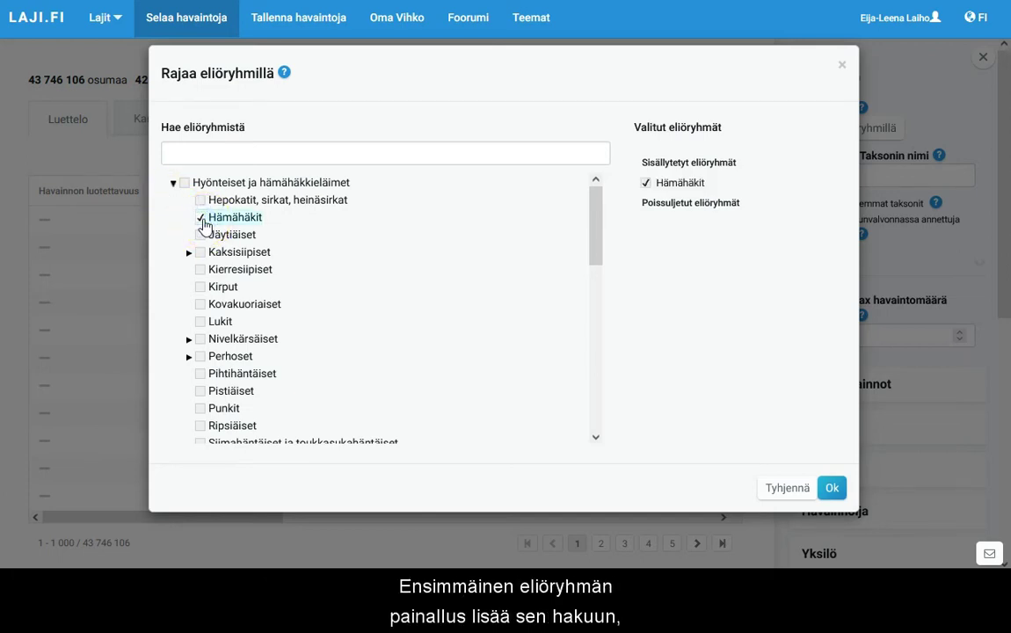
pyautogui.click(202, 220)
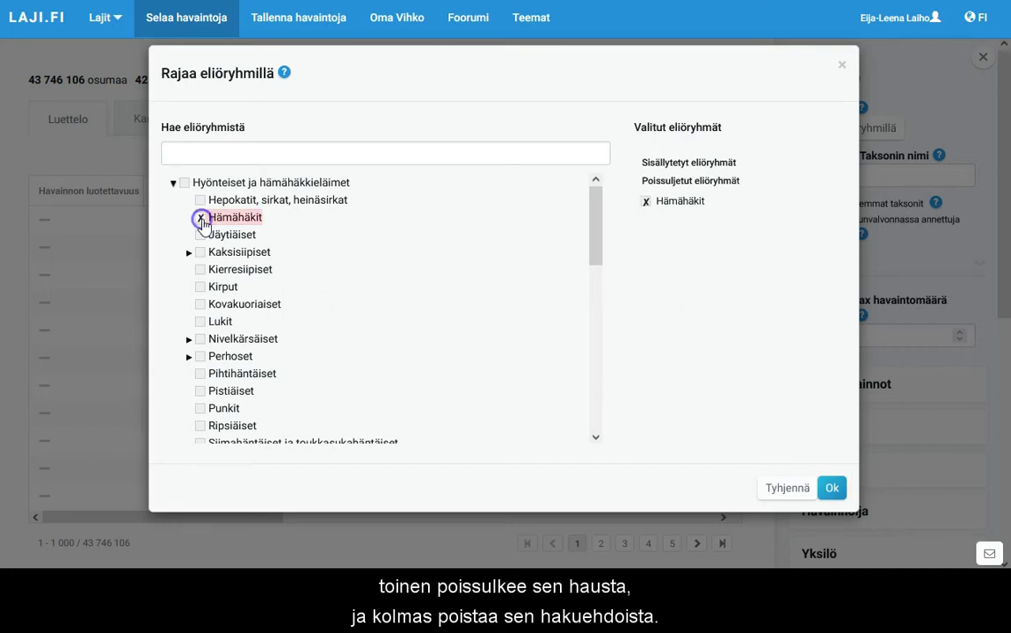
pyautogui.click(203, 220)
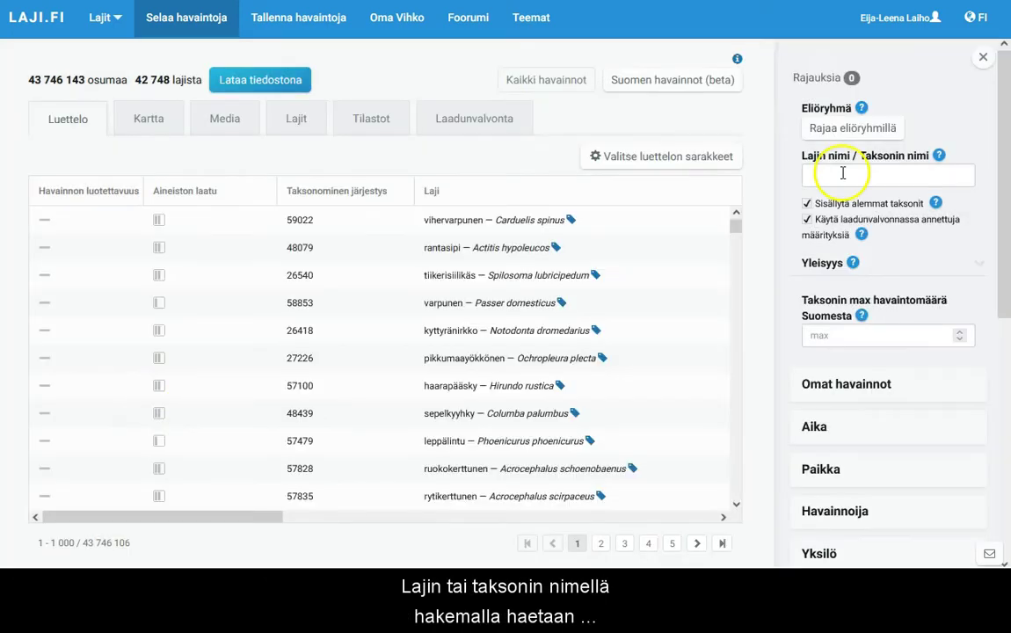
# Filter the observations by the genus Viola and toggle the inclusion of lower taxa (Sisällytä alemmat taksonit) off and on again
pyautogui.click(843, 173)
pyautogui.write('Viola')
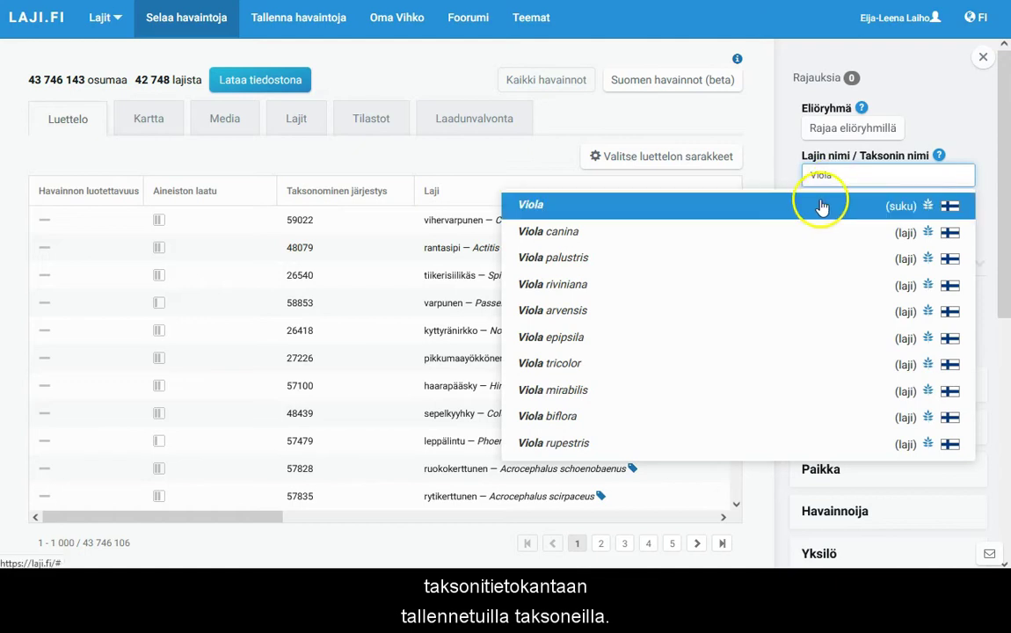
pyautogui.click(821, 203)
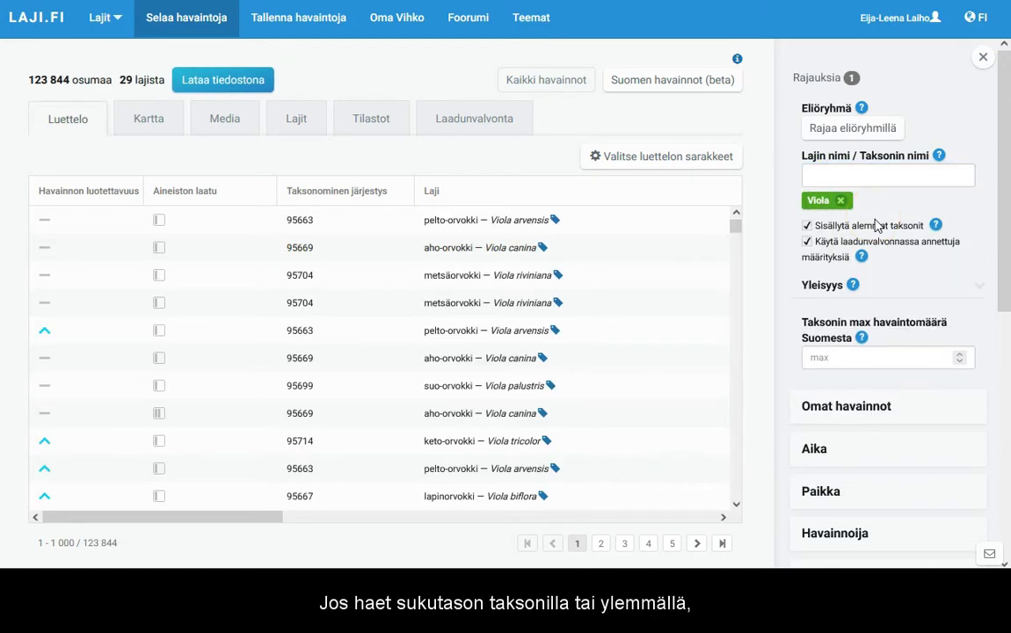
pyautogui.click(809, 228)
pyautogui.click(809, 228)
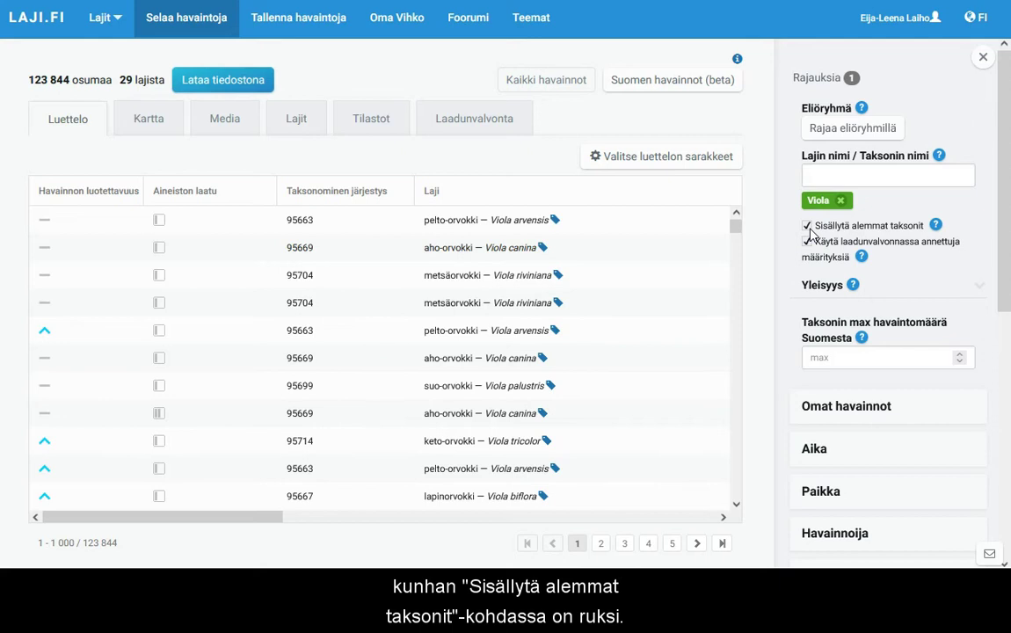
# Remove the Viola filter and search by the unlisted taxon name "ajelehtiva makrofyytti" instead
pyautogui.click(840, 200)
pyautogui.click(845, 174)
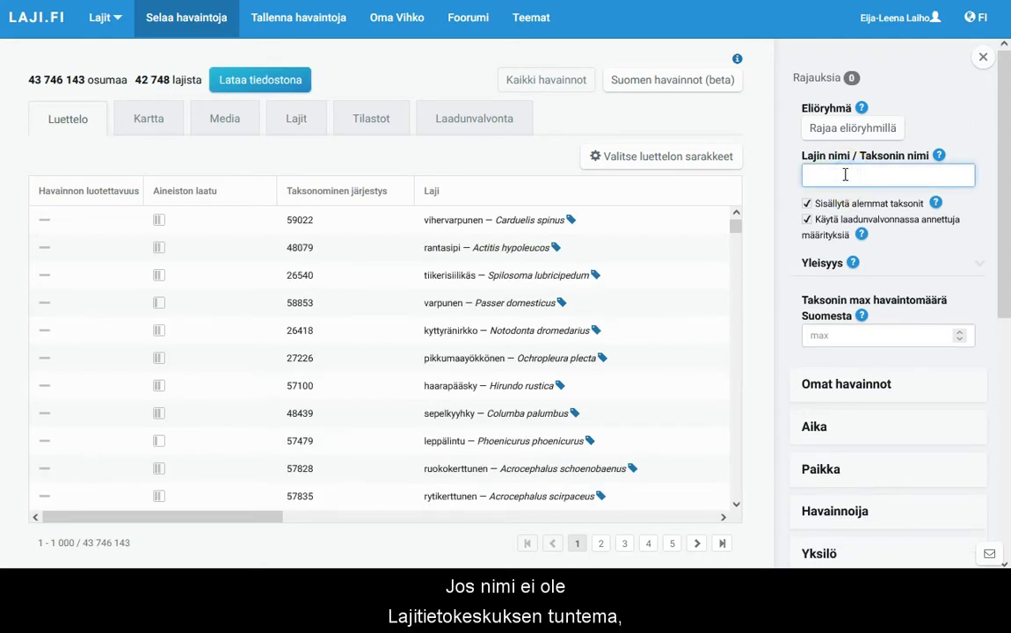
pyautogui.write('ajelehtiva makrofyytti')
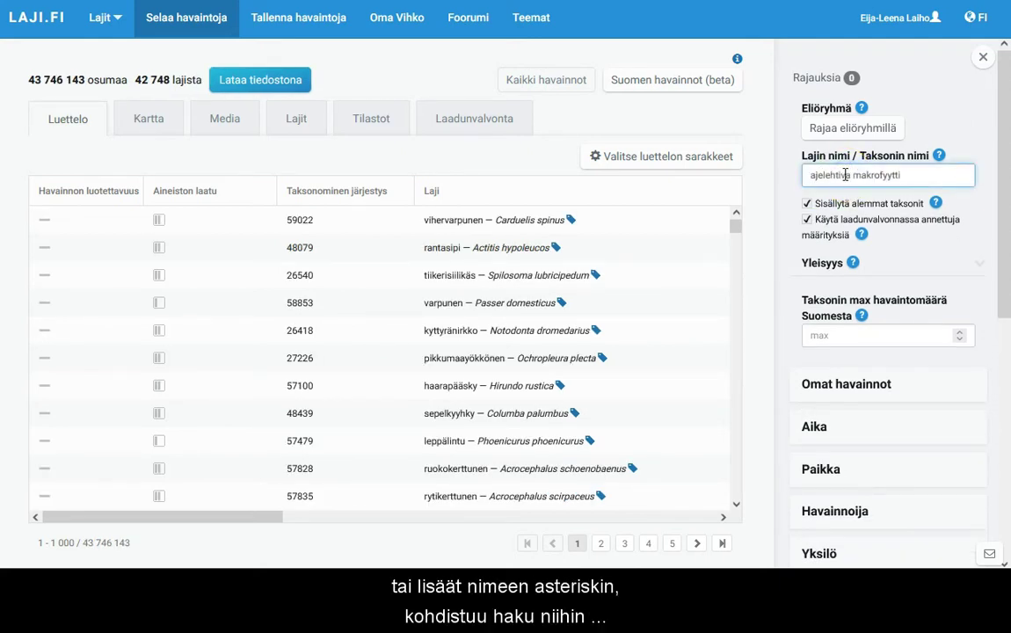
pyautogui.press('Return')
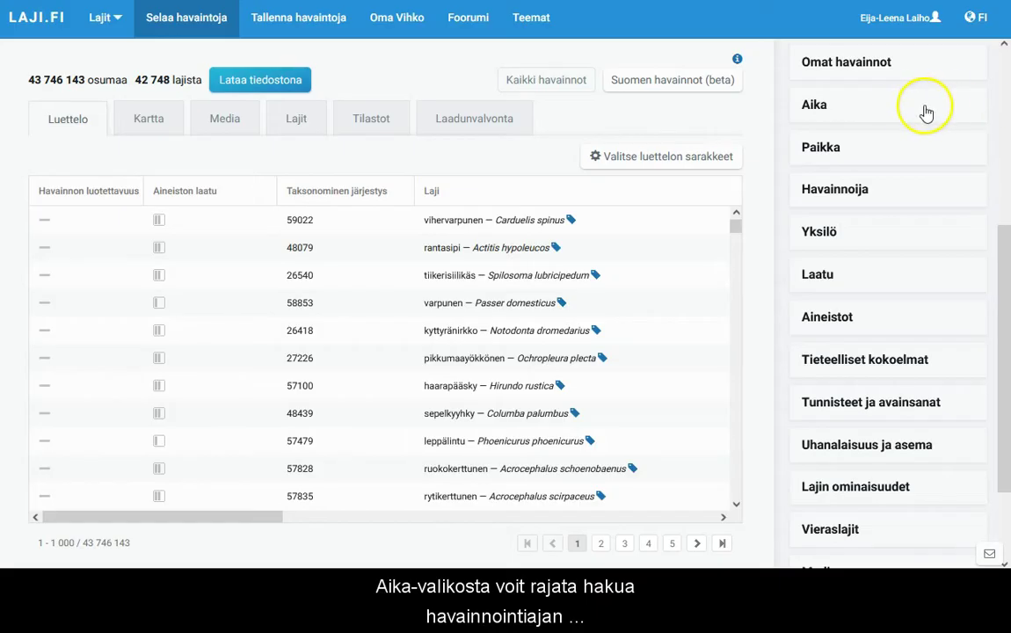
# In the time filters, set the start of the observation time (Havaintoaika) to 1.5.2022
pyautogui.click(910, 106)
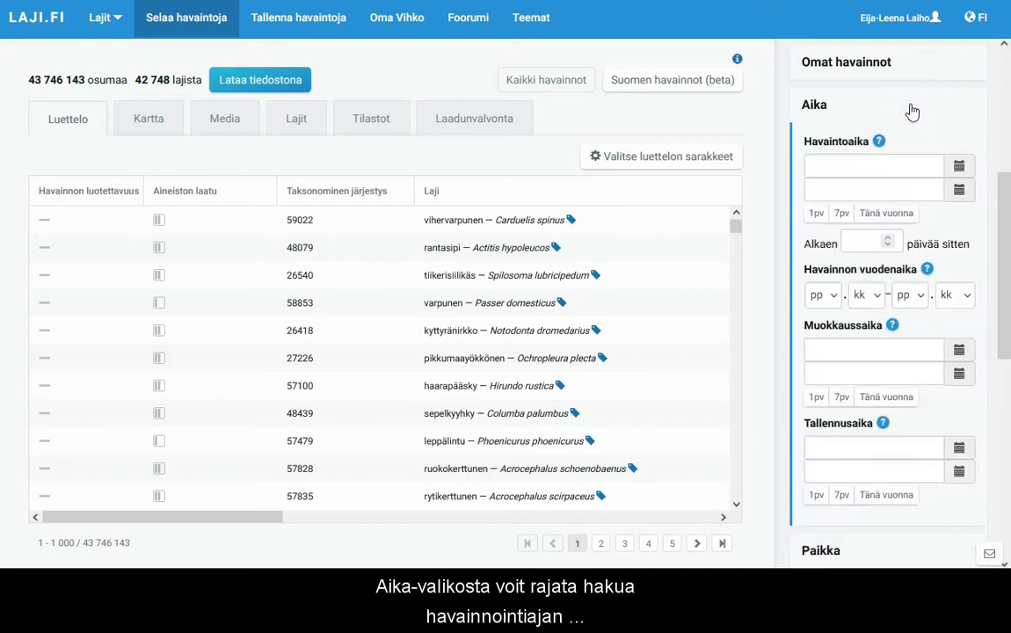
pyautogui.click(822, 170)
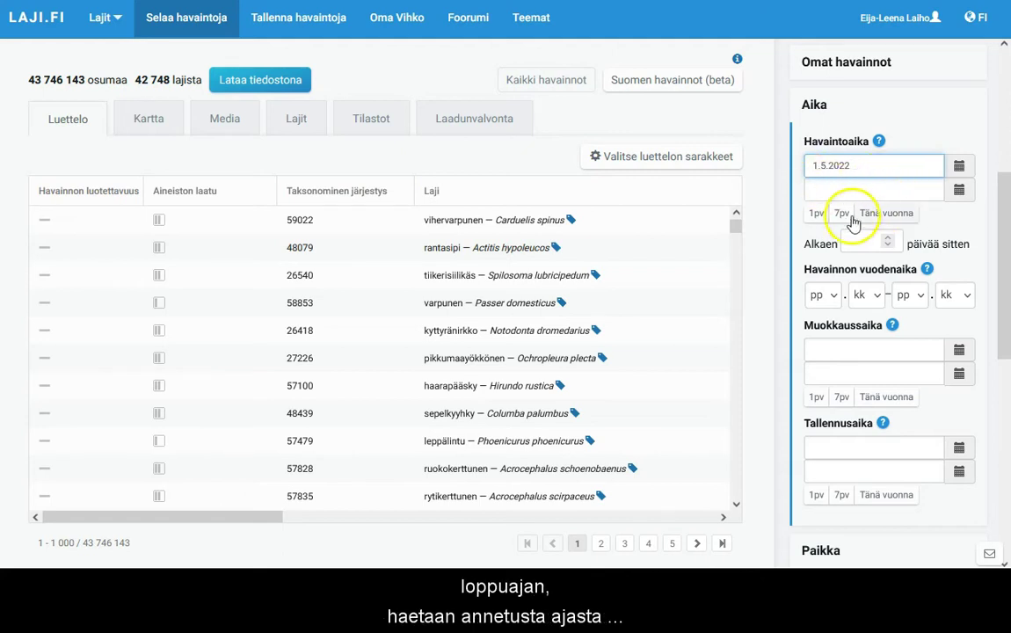
pyautogui.click(897, 190)
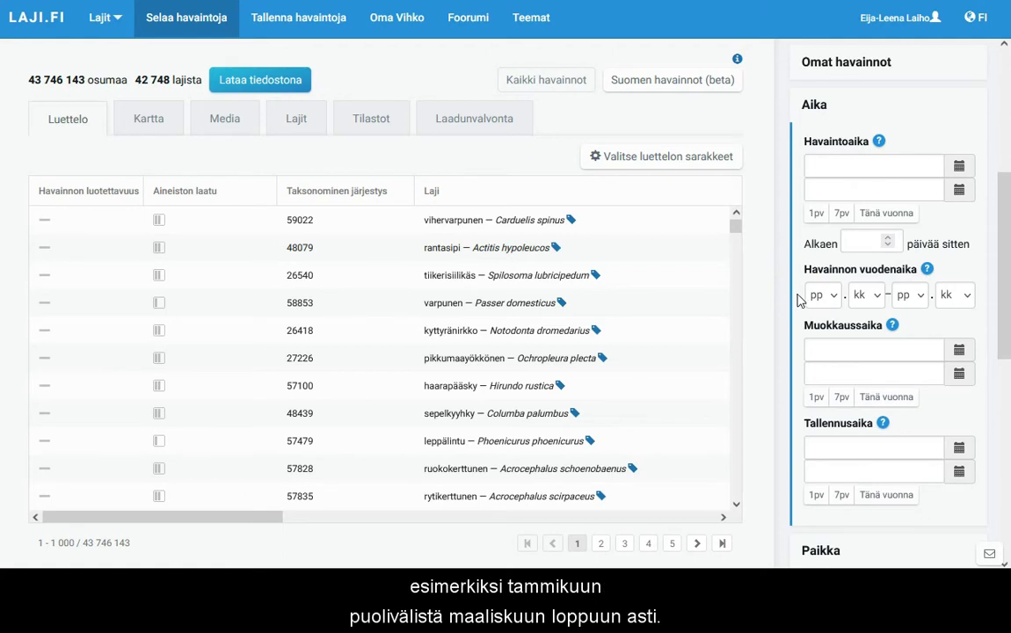
# Limit the observation season (Havainnon vuodenaika) to the range from 15.1. to 31.3
pyautogui.click(827, 295)
pyautogui.scroll(-2, 824, 266)
pyautogui.click(817, 191)
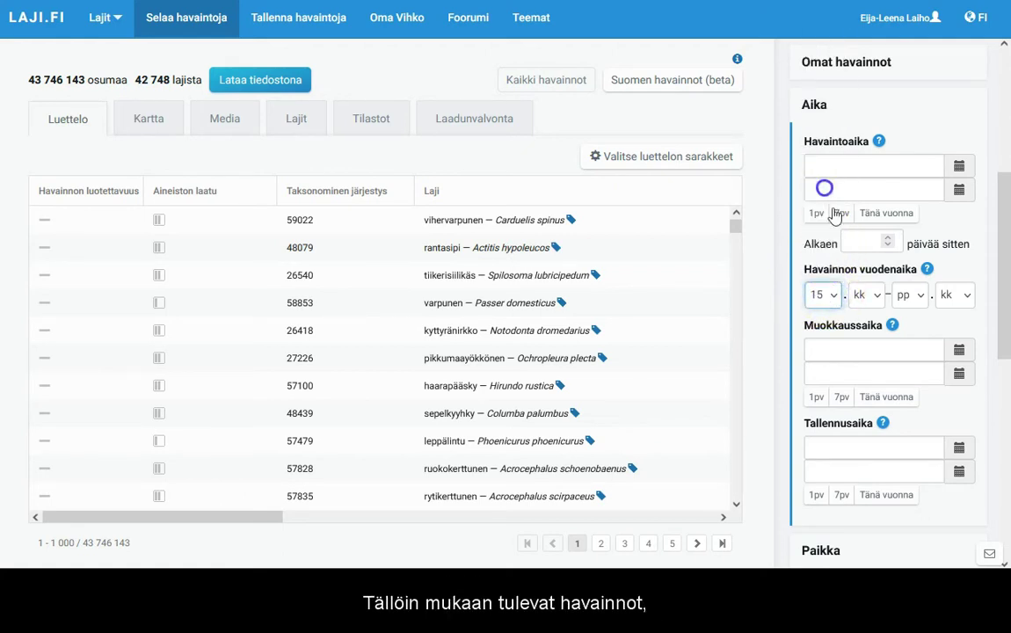
pyautogui.click(864, 294)
pyautogui.click(860, 47)
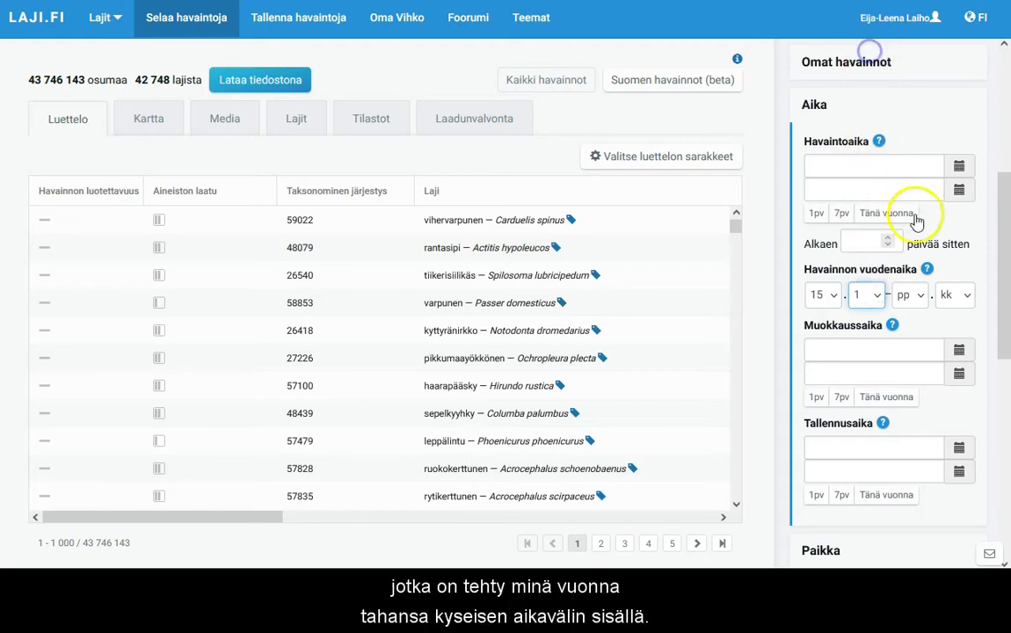
pyautogui.click(910, 295)
pyautogui.scroll(-5, 912, 247)
pyautogui.click(908, 255)
pyautogui.click(951, 295)
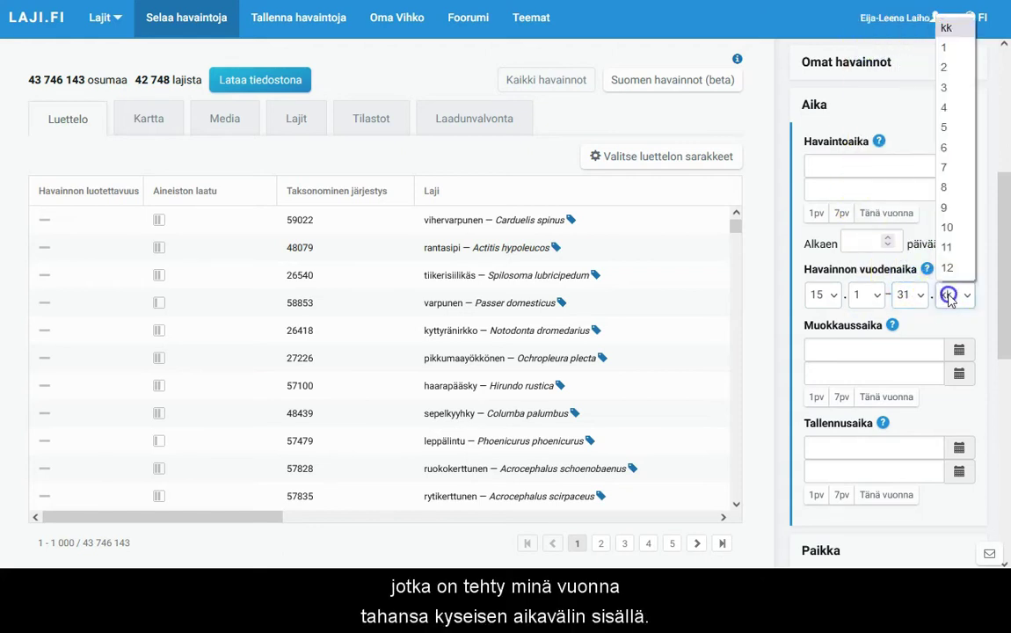
pyautogui.click(960, 87)
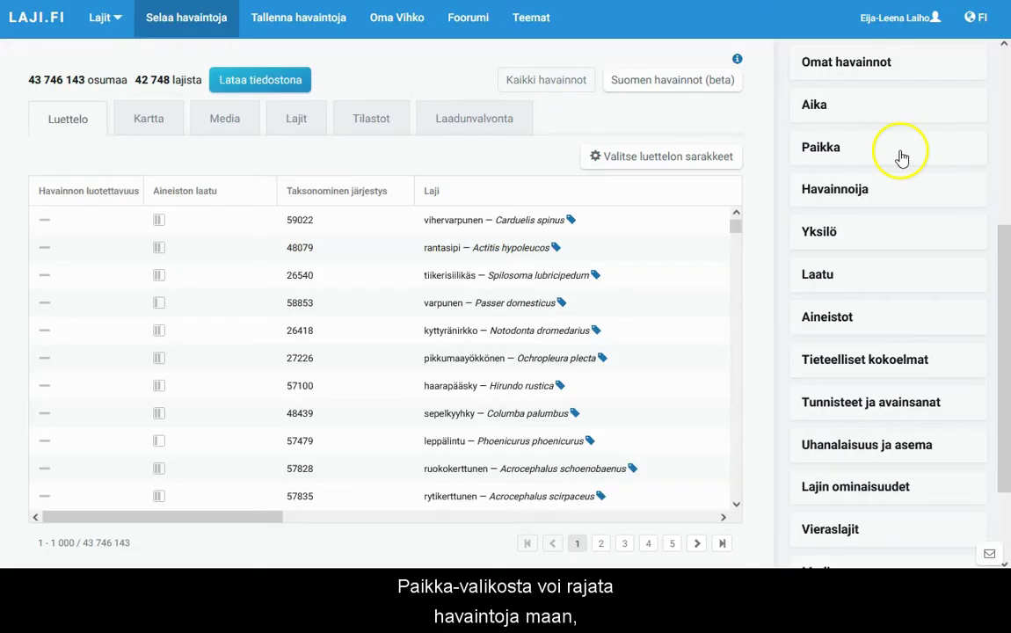
# In the place filters, set the overlap share (Leikkausosuus) to 100 % and the observation coordinate accuracy to 1 m
pyautogui.click(901, 155)
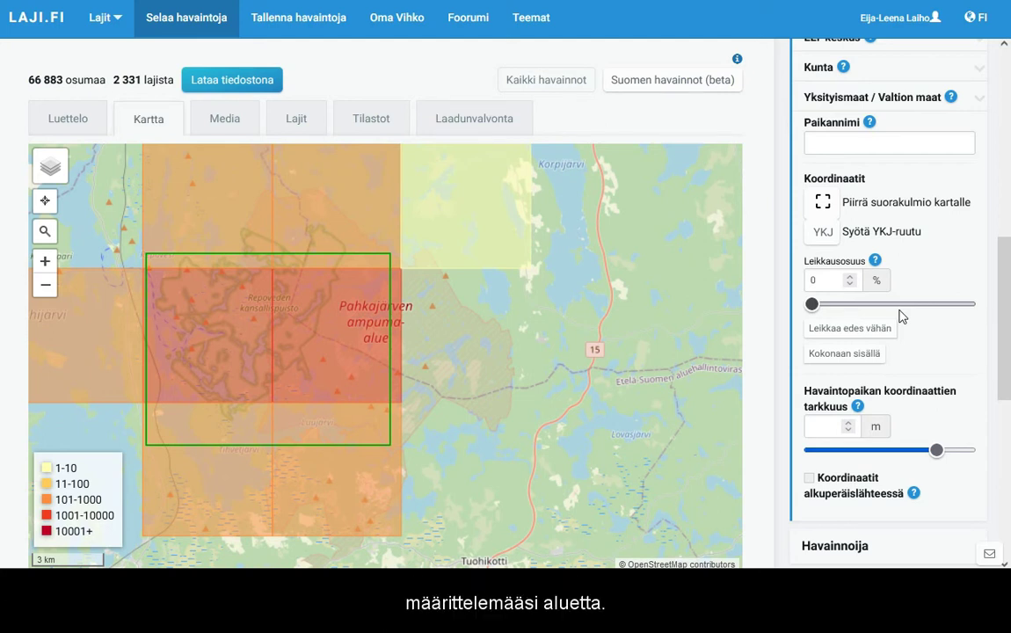
pyautogui.moveTo(812, 304); pyautogui.dragTo(993, 316)
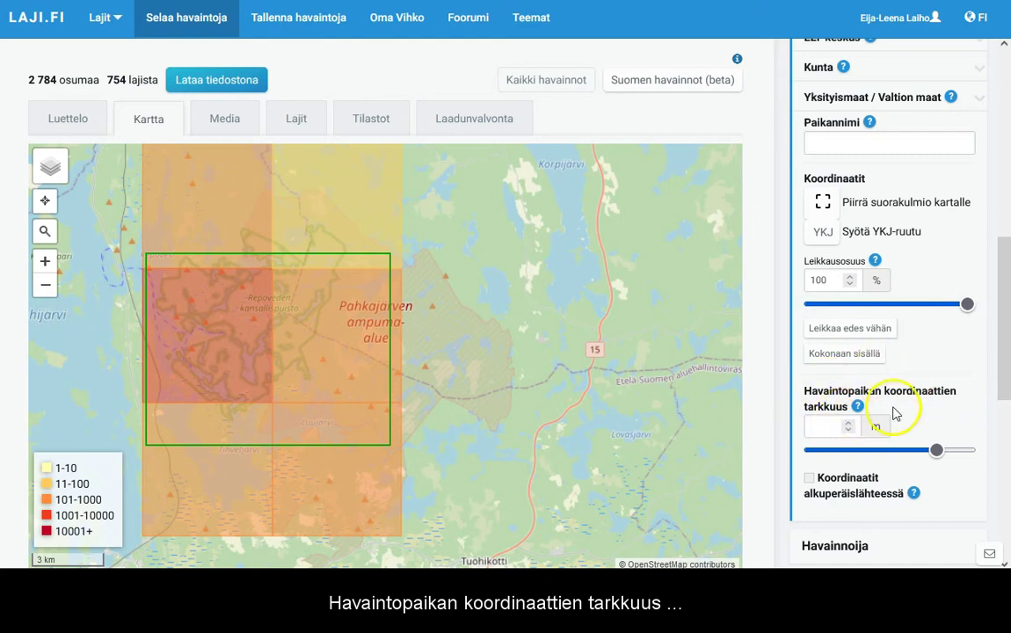
pyautogui.click(825, 426)
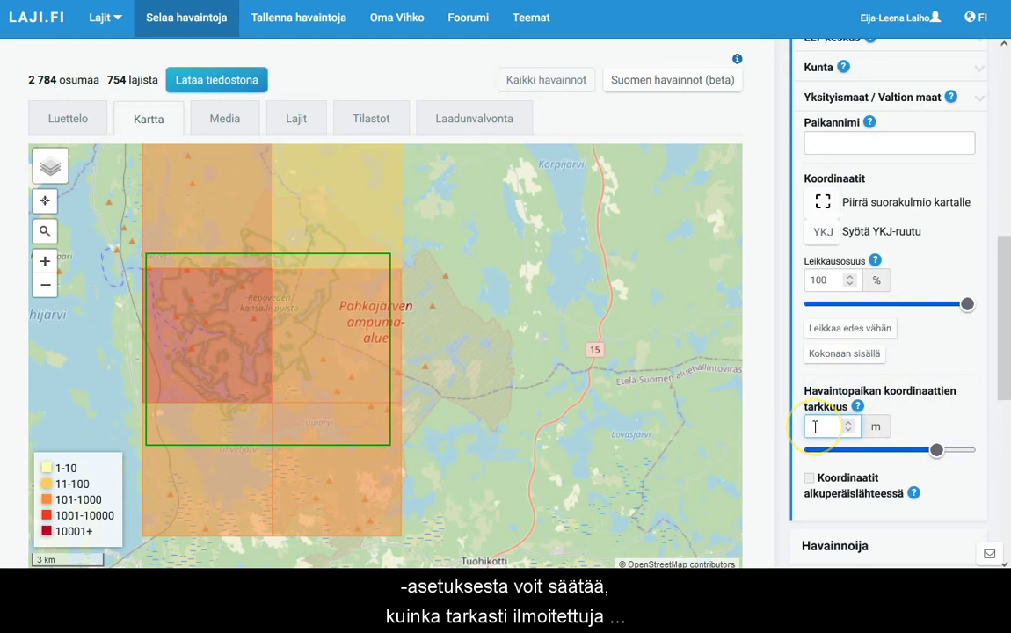
pyautogui.click(815, 427)
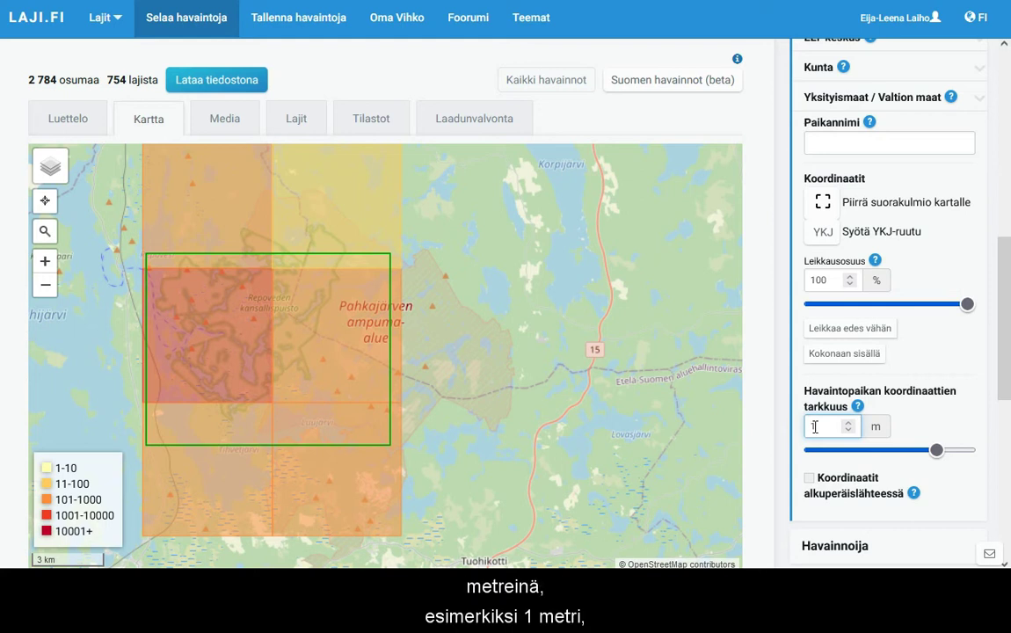
pyautogui.write('1')
pyautogui.click(907, 431)
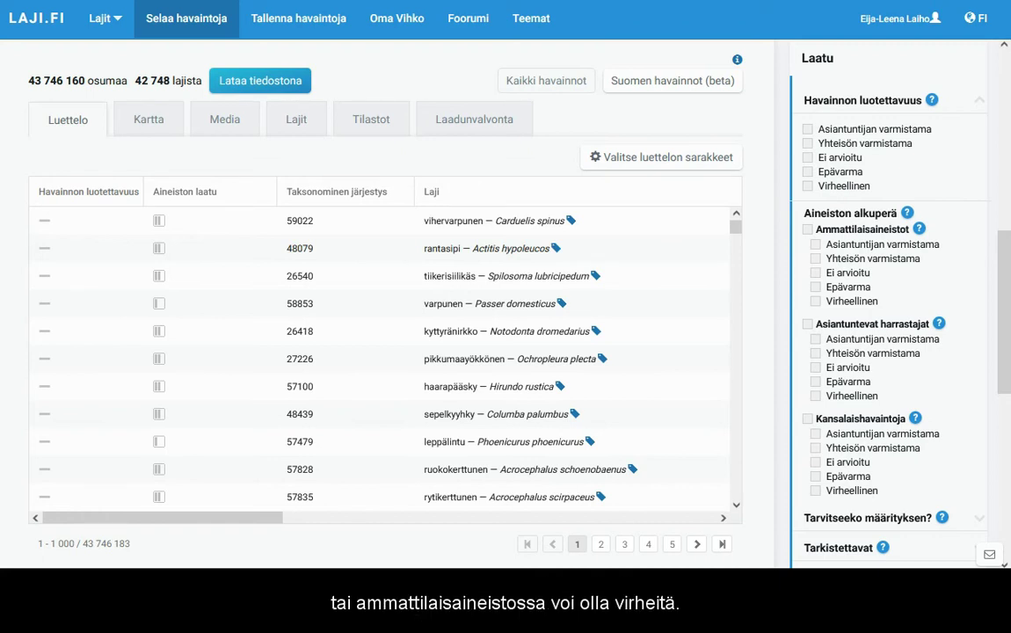
# Limit the data origin to all Ammattilaisaineistot and Asiantuntevat harrastajat, plus Kansalaishavaintoja verified by an expert or the community
pyautogui.click(808, 230)
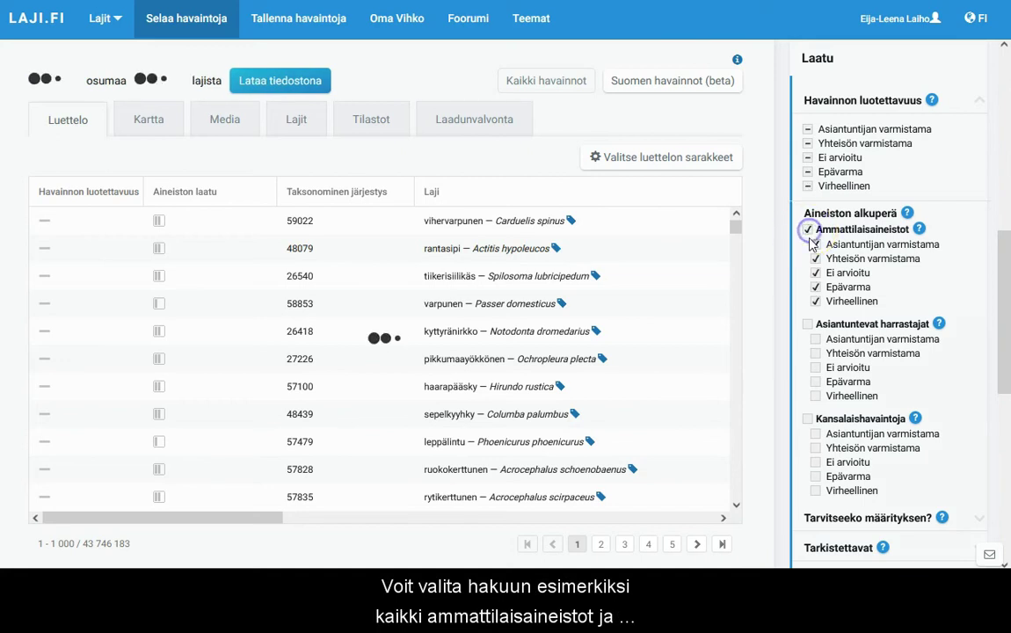
pyautogui.click(807, 325)
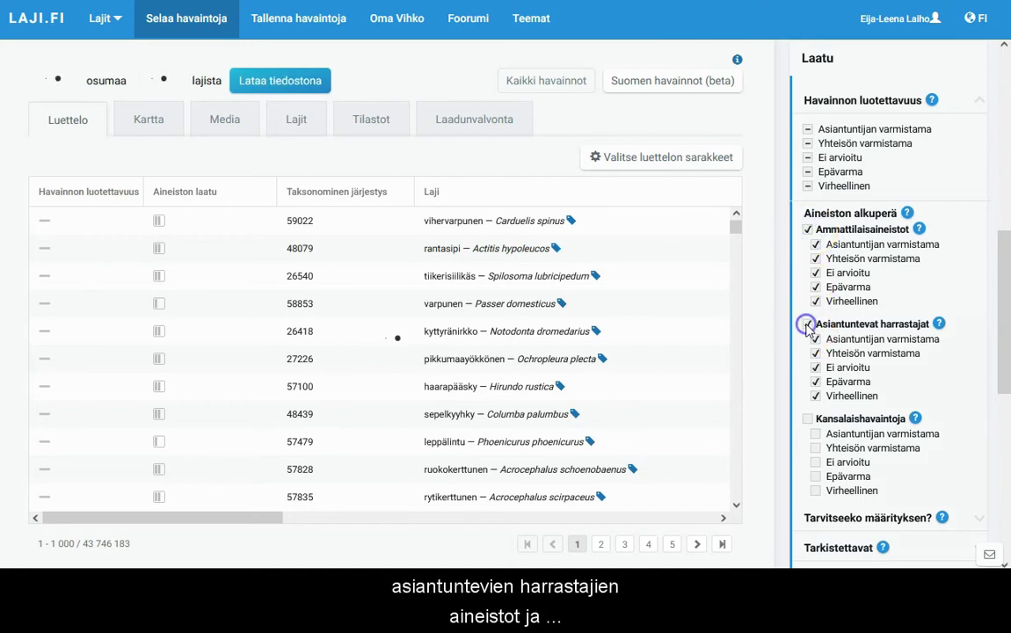
pyautogui.click(817, 435)
pyautogui.click(817, 448)
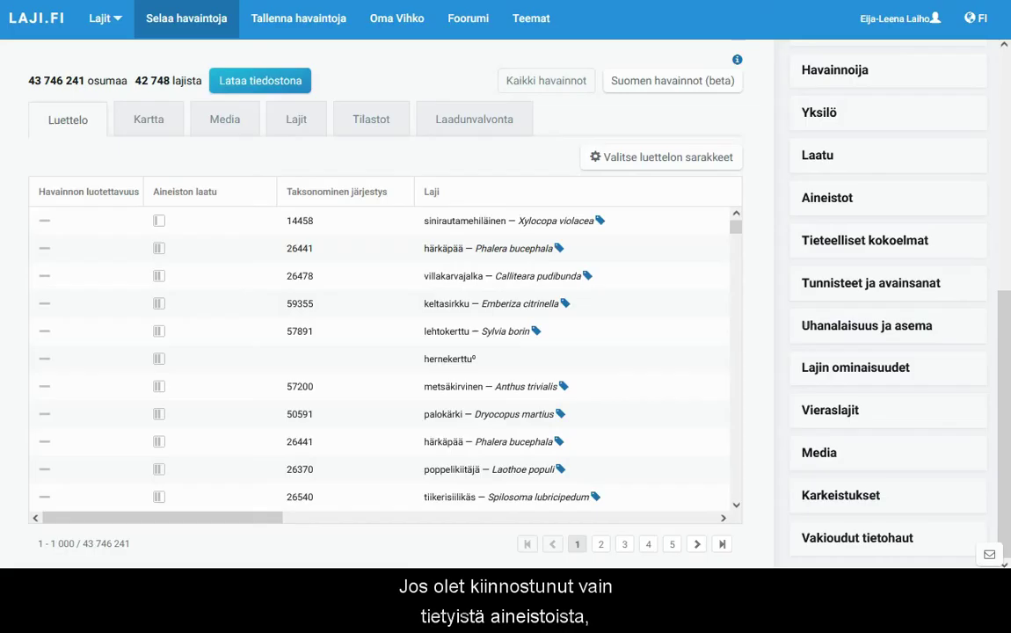
# In the dataset filter, search for "Lajigis", include the LajiGIS dataset and exclude its subset LajiGIS: Lajistokartoitus vesistössä
pyautogui.click(903, 204)
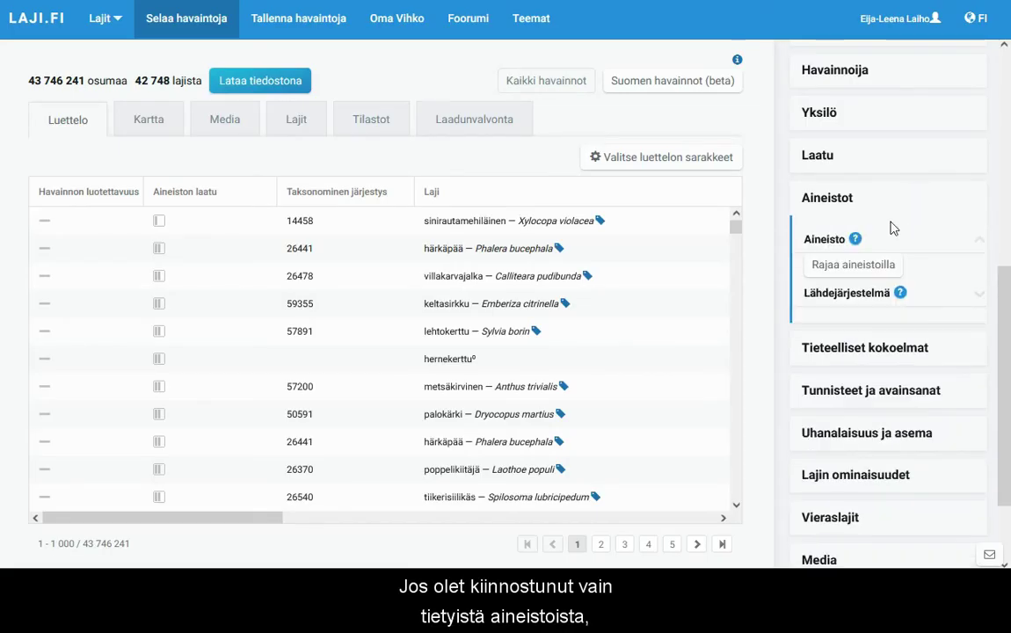
pyautogui.click(879, 266)
pyautogui.click(523, 158)
pyautogui.write('Lajigis')
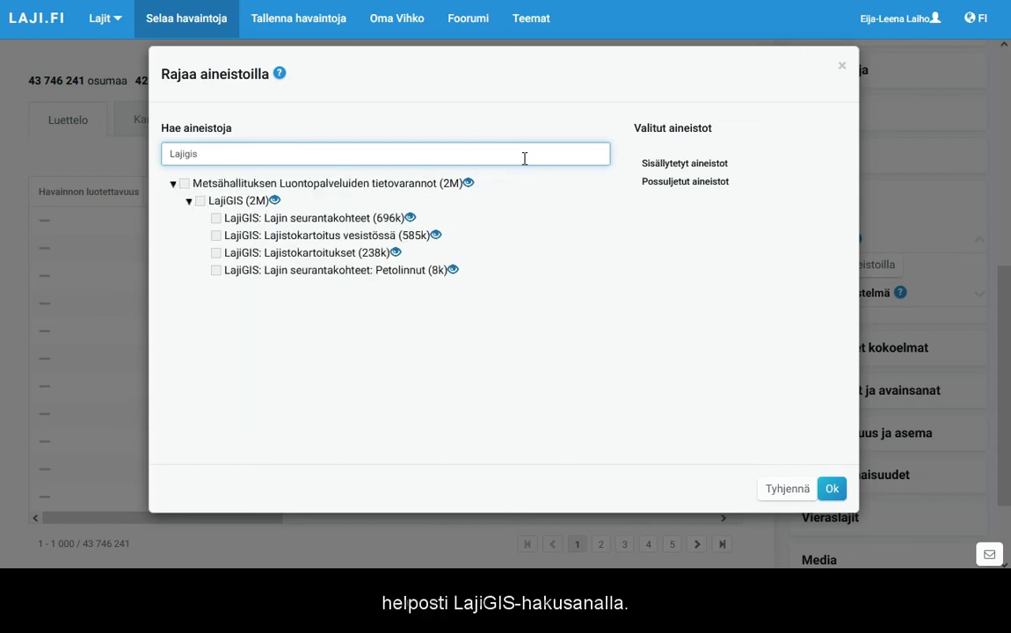
pyautogui.click(202, 203)
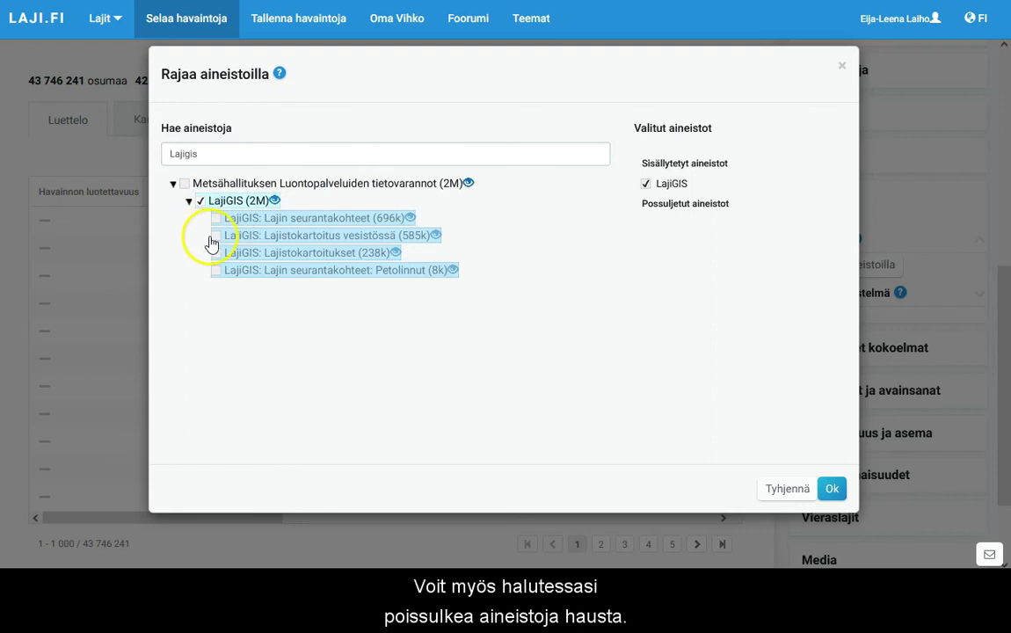
pyautogui.click(216, 237)
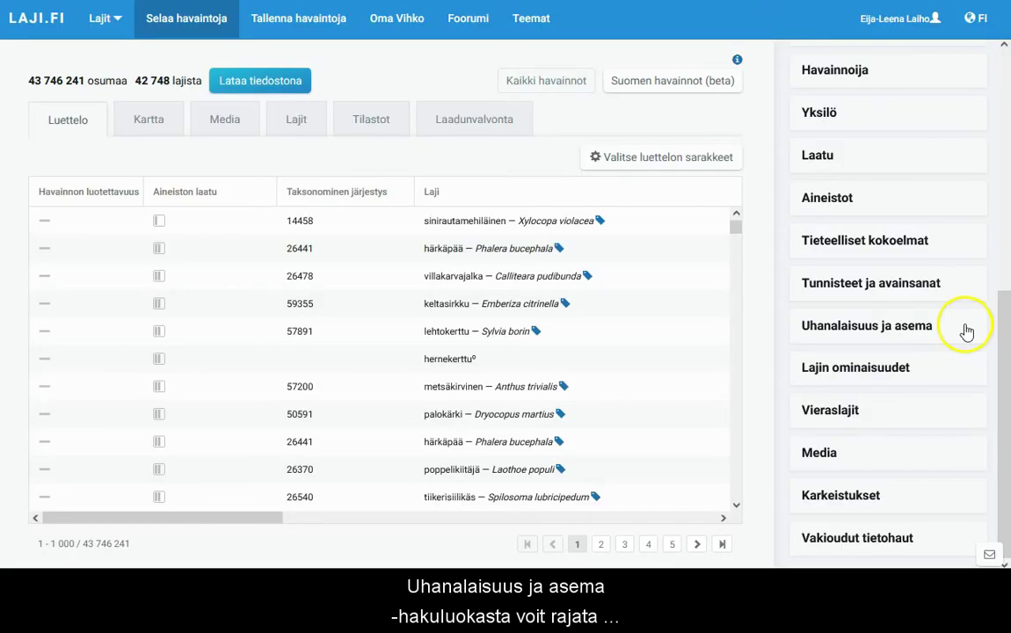
# Open the Uhanalaisuus ja asema filters and expand the list of threat categories under Uhanalaisuus
pyautogui.click(967, 329)
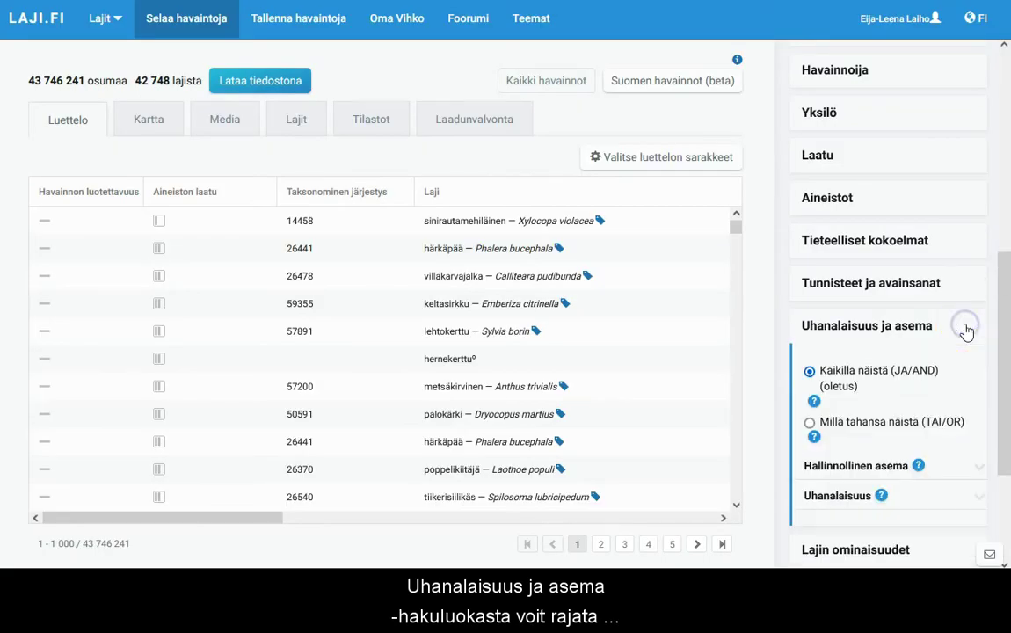
pyautogui.scroll(-1, 967, 334)
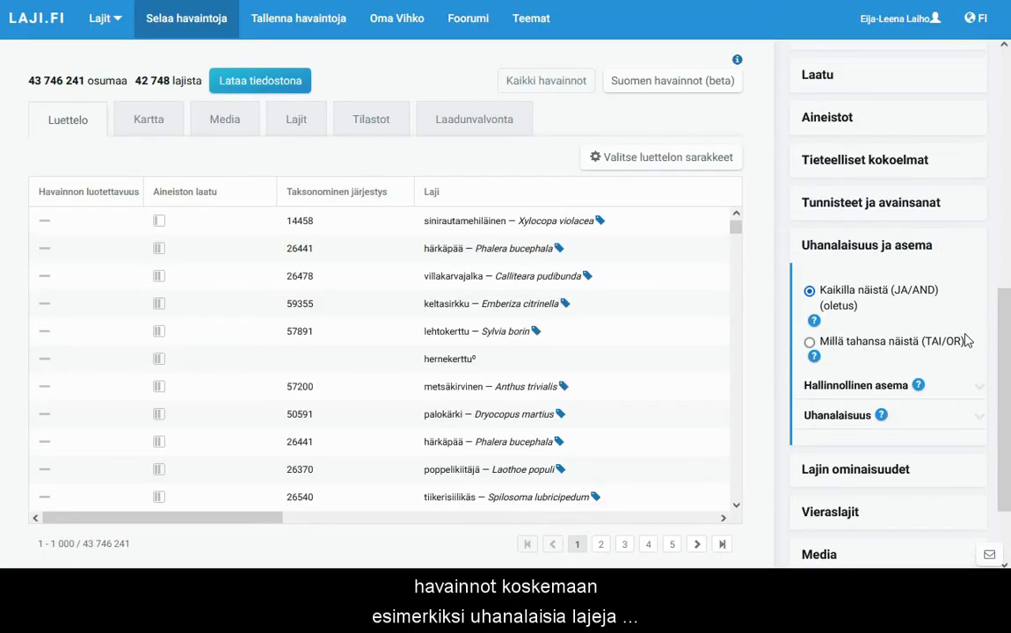
pyautogui.click(959, 419)
pyautogui.scroll(-1, 960, 424)
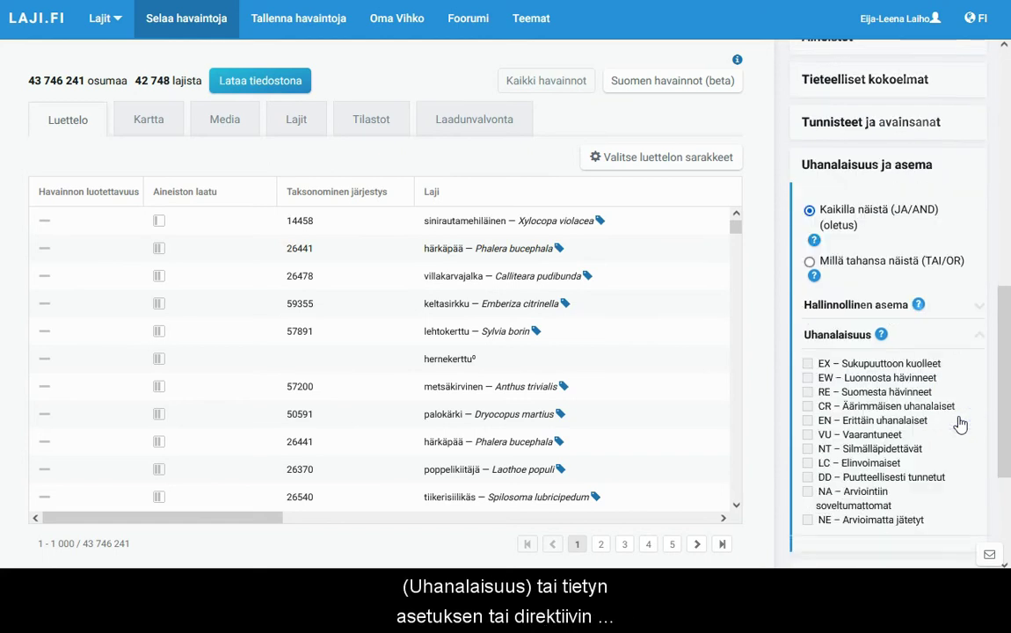
# Filter by the Hallinnollinen asema option EU:n luontodirektiivin II-liite and the threat categories CR, EN and VU, combined with JA/AND
pyautogui.click(967, 306)
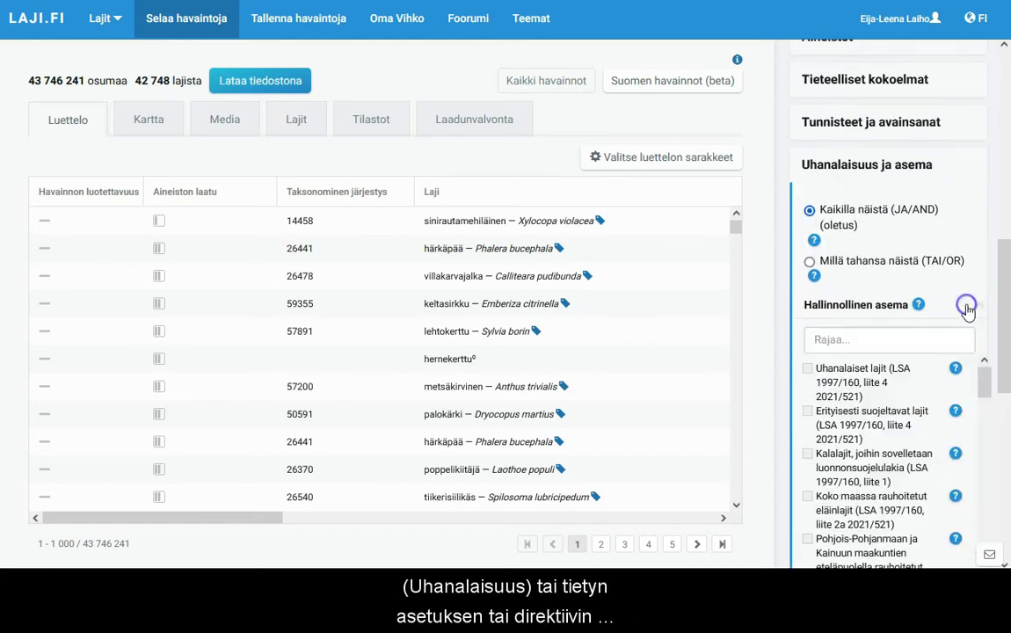
pyautogui.scroll(-1, 967, 307)
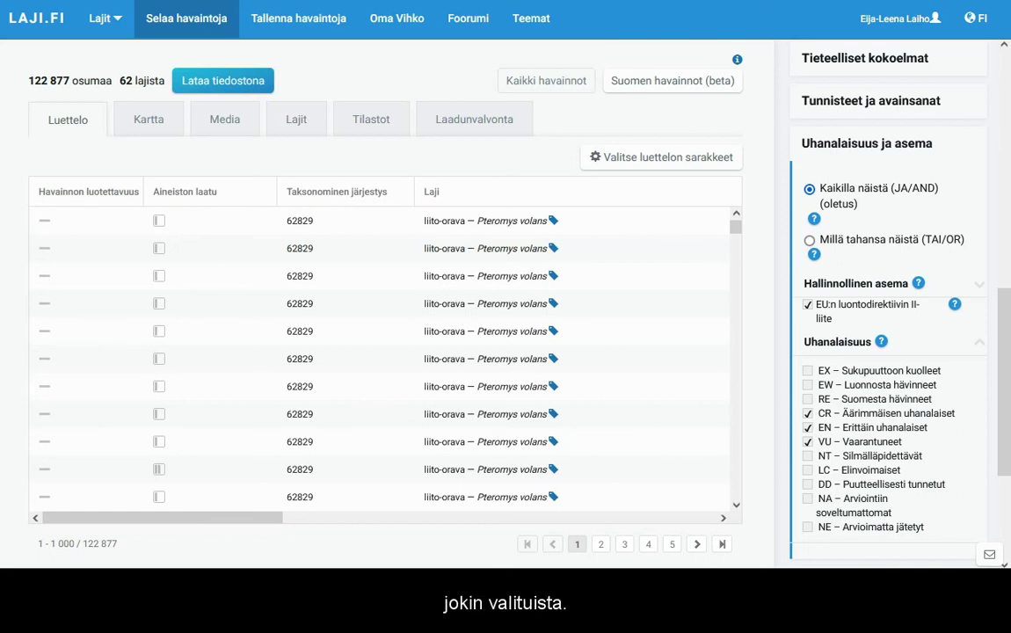
pyautogui.click(809, 240)
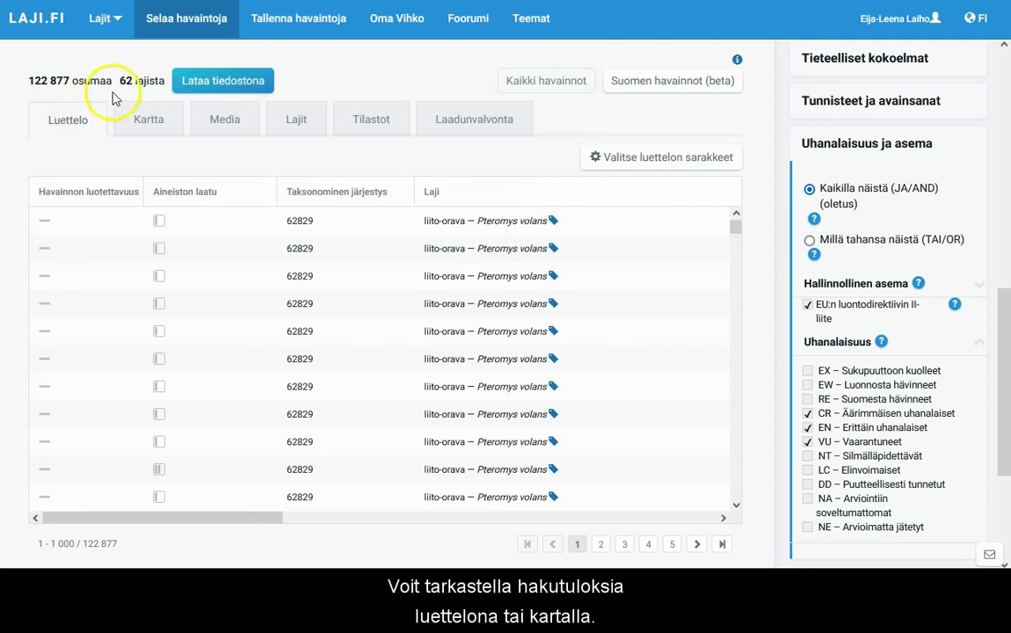
# Add the Uhanalaisuusluokka and Sensitiivinen laji columns to the observation list and move Uhanalaisuusluokka to position 10
pyautogui.click(651, 165)
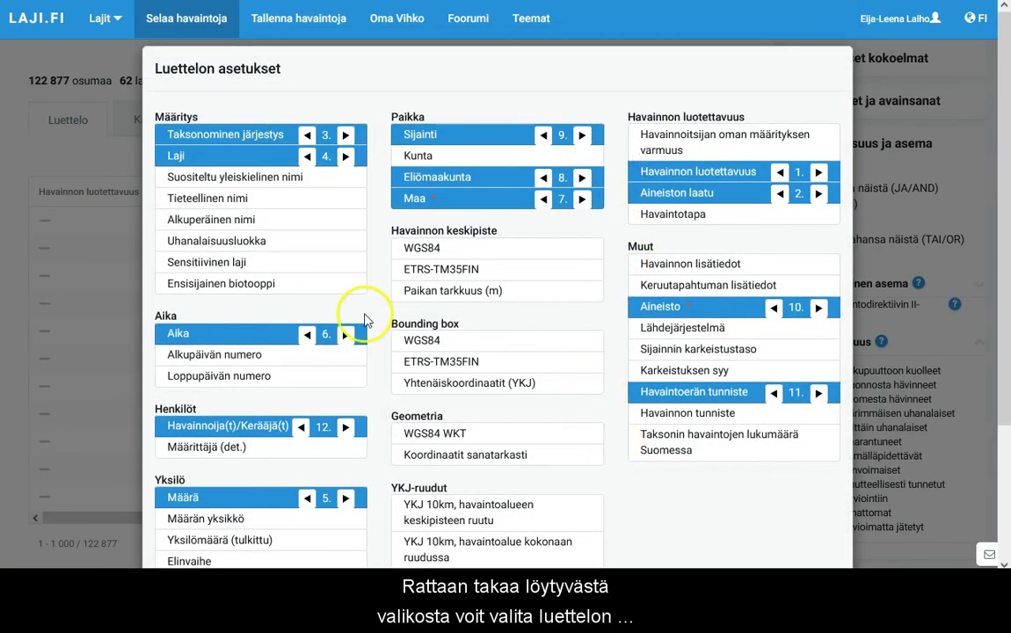
pyautogui.click(264, 241)
pyautogui.click(275, 263)
pyautogui.click(300, 243)
pyautogui.click(300, 243)
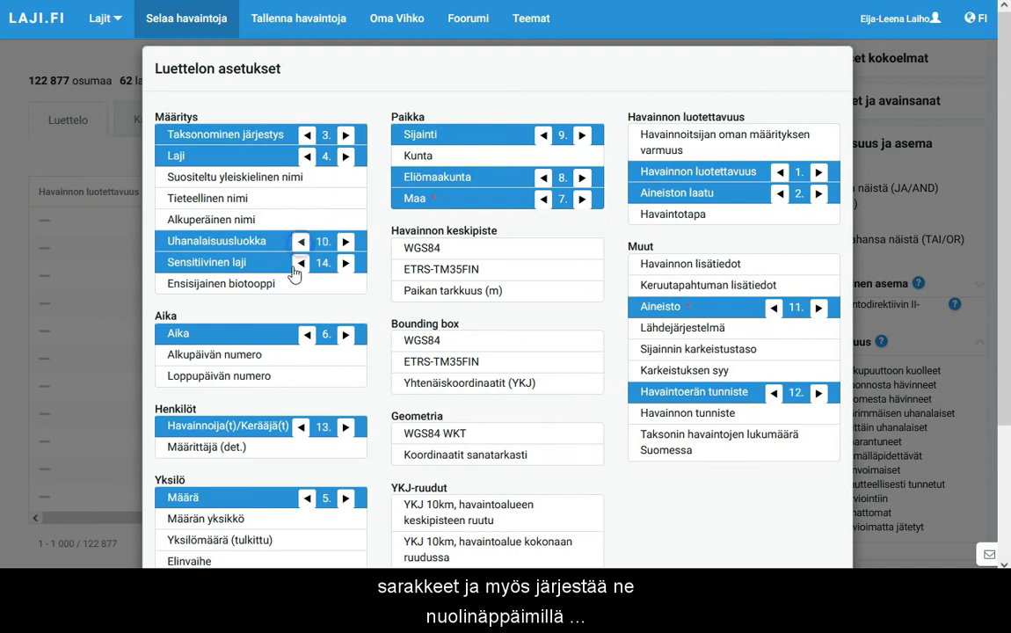
pyautogui.scroll(-3, 773, 484)
pyautogui.click(827, 486)
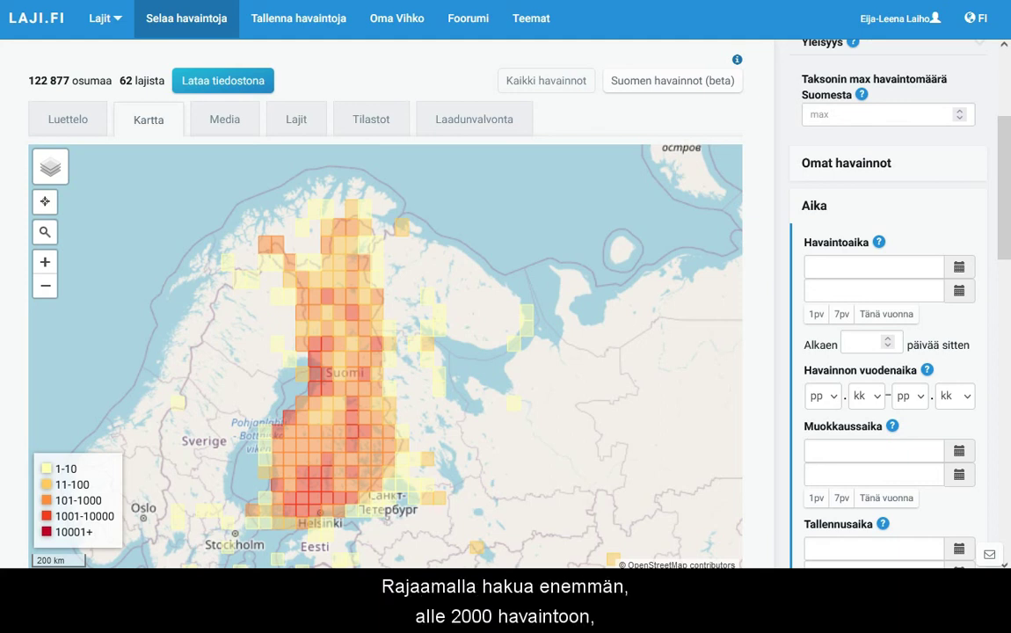
# Limit the mapped observations to this year, with Havaintoaika starting 01.01.2022, and inspect their clusters across southern Finland
pyautogui.click(887, 314)
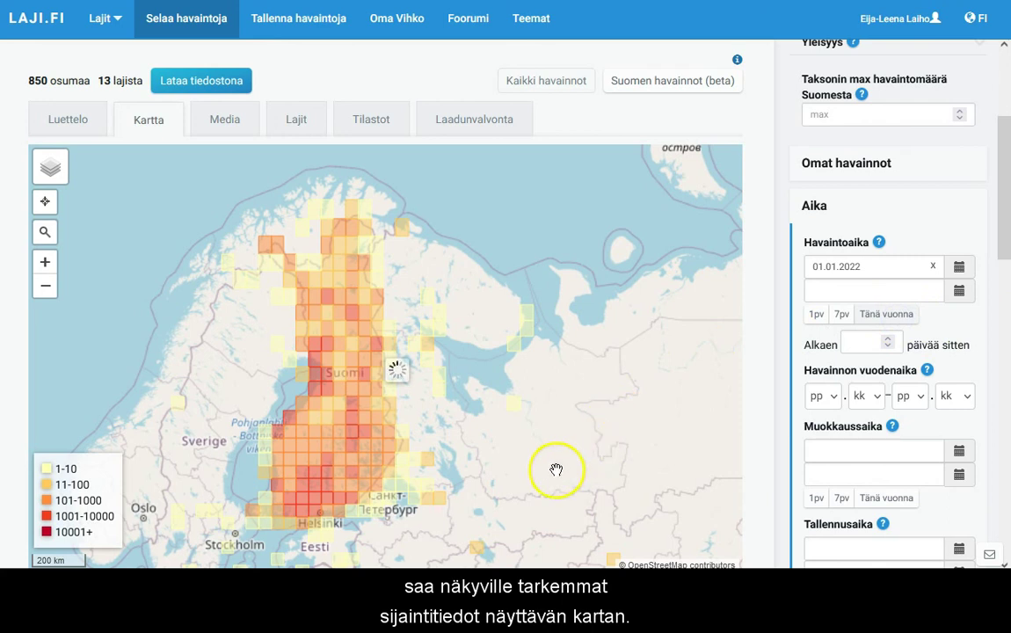
pyautogui.moveTo(435, 497); pyautogui.dragTo(514, 487)
pyautogui.scroll(1, 514, 487)
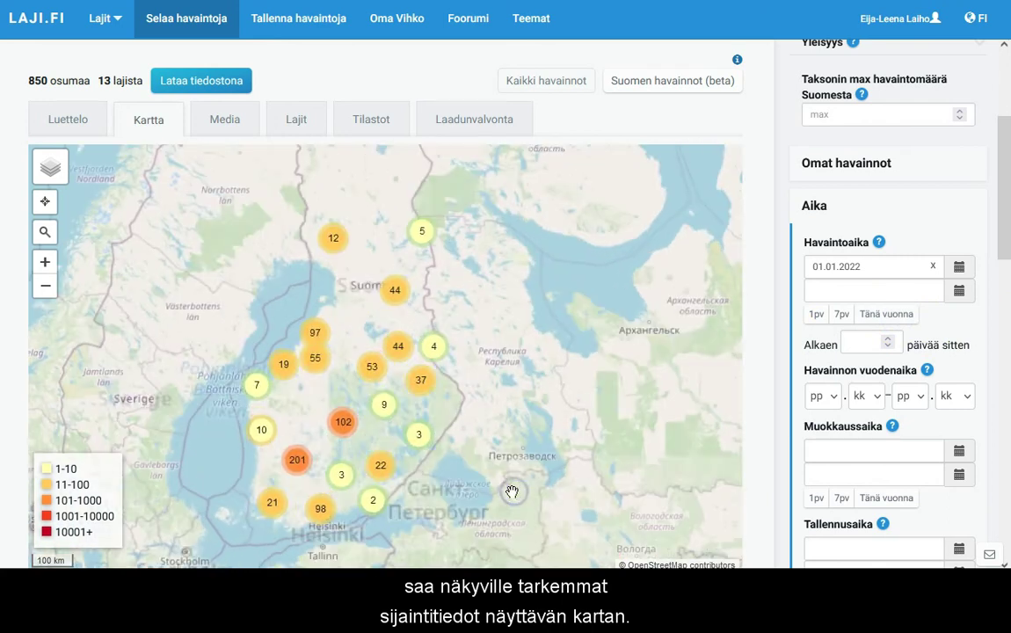
pyautogui.moveTo(429, 486); pyautogui.dragTo(569, 470)
pyautogui.scroll(1, 500, 497)
pyautogui.doubleClick(481, 463)
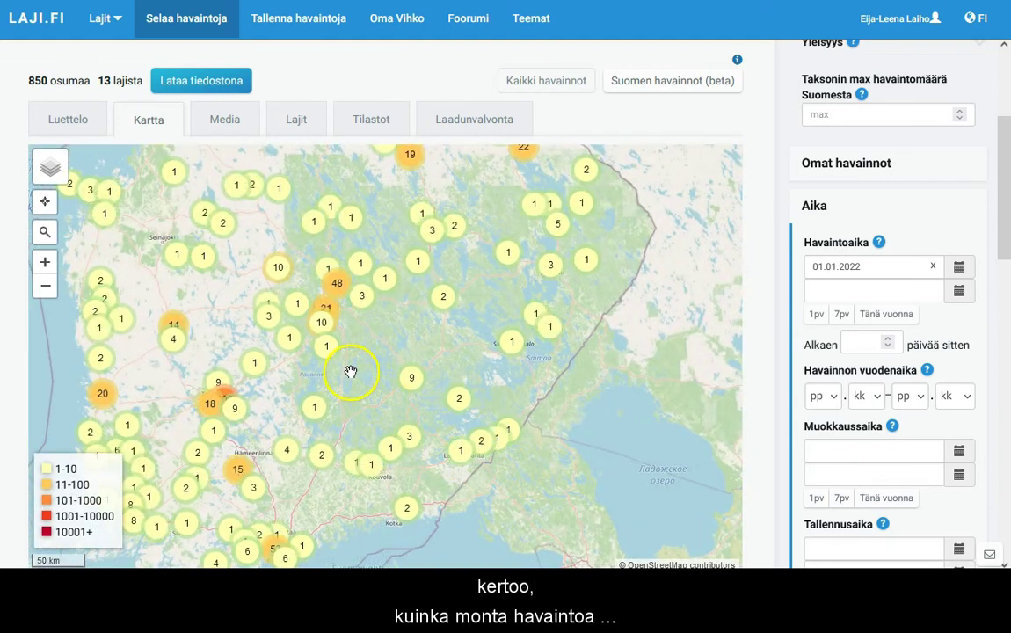
# Follow the map clusters down to the Peltolammi-Pärrinkoski nature reserve south of Tampere and open a single-observation marker
pyautogui.moveTo(350, 373); pyautogui.dragTo(492, 361)
pyautogui.scroll(5, 346, 402)
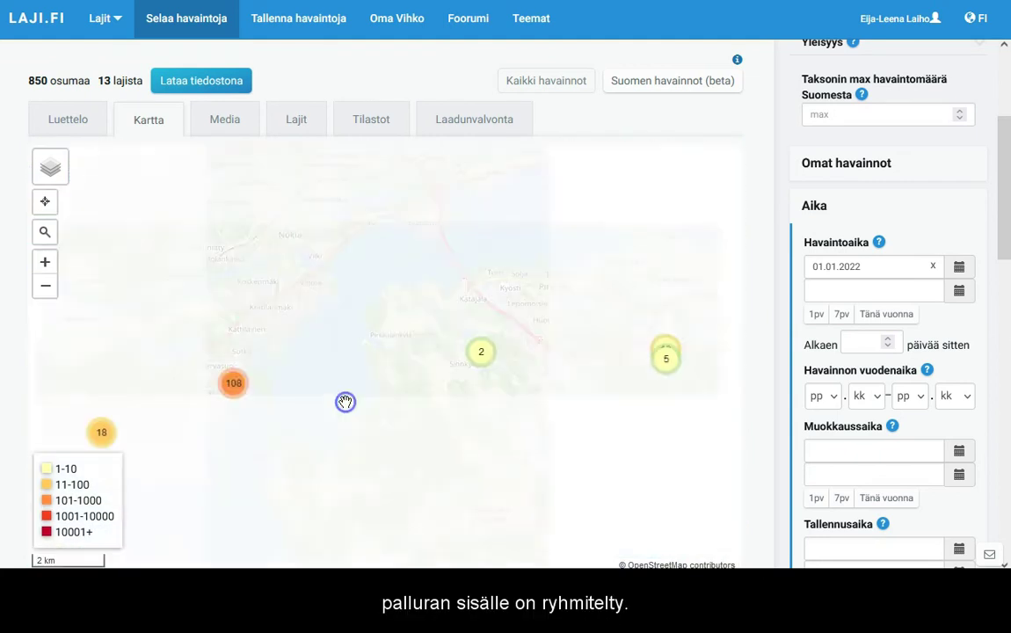
pyautogui.moveTo(520, 409); pyautogui.dragTo(418, 414)
pyautogui.moveTo(544, 395); pyautogui.dragTo(377, 415)
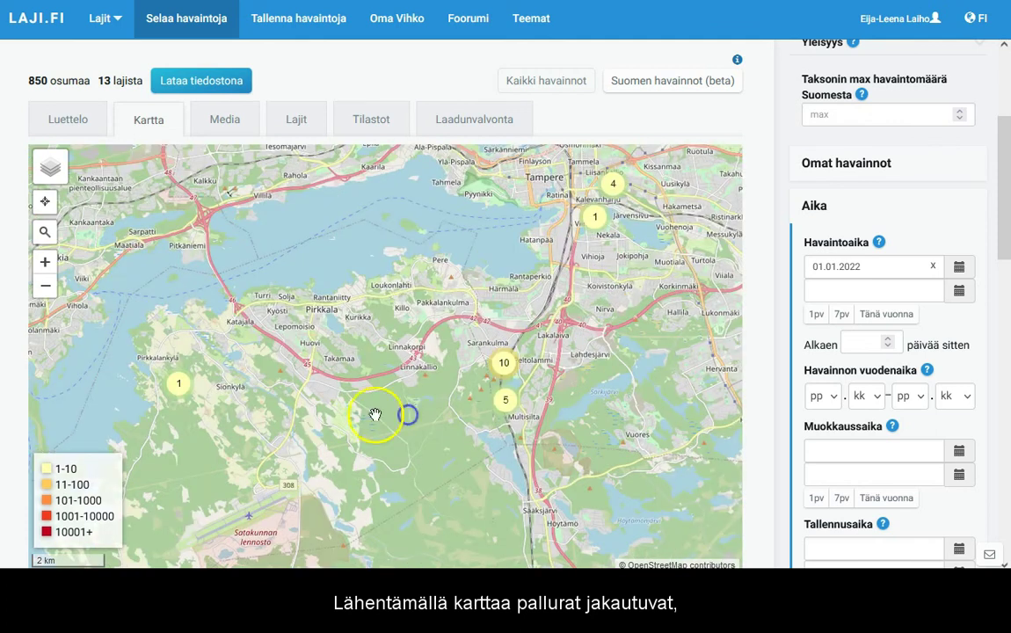
pyautogui.click(506, 362)
pyautogui.click(401, 297)
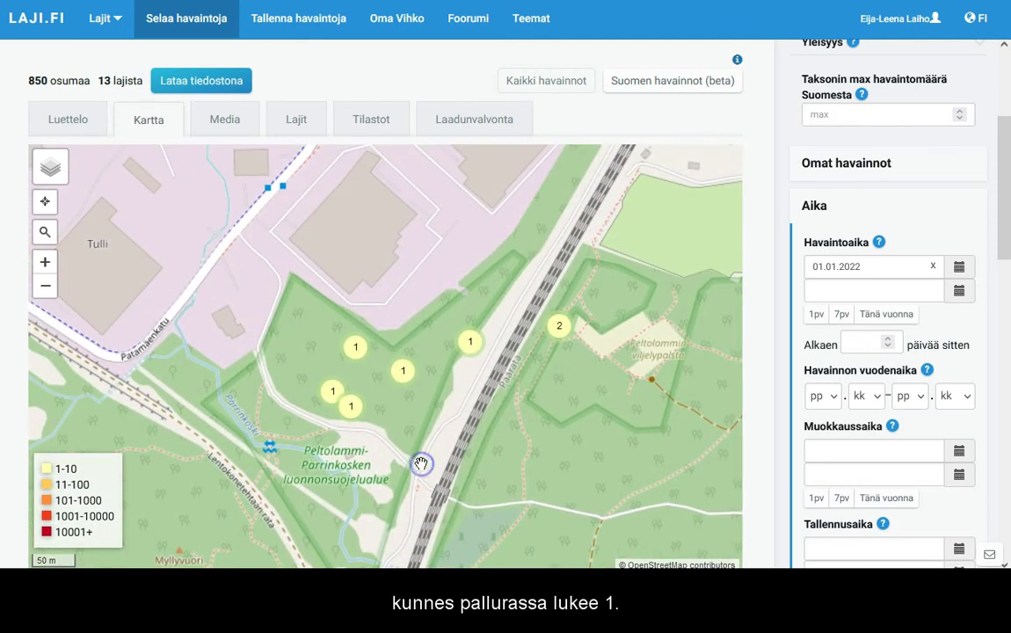
pyautogui.click(405, 378)
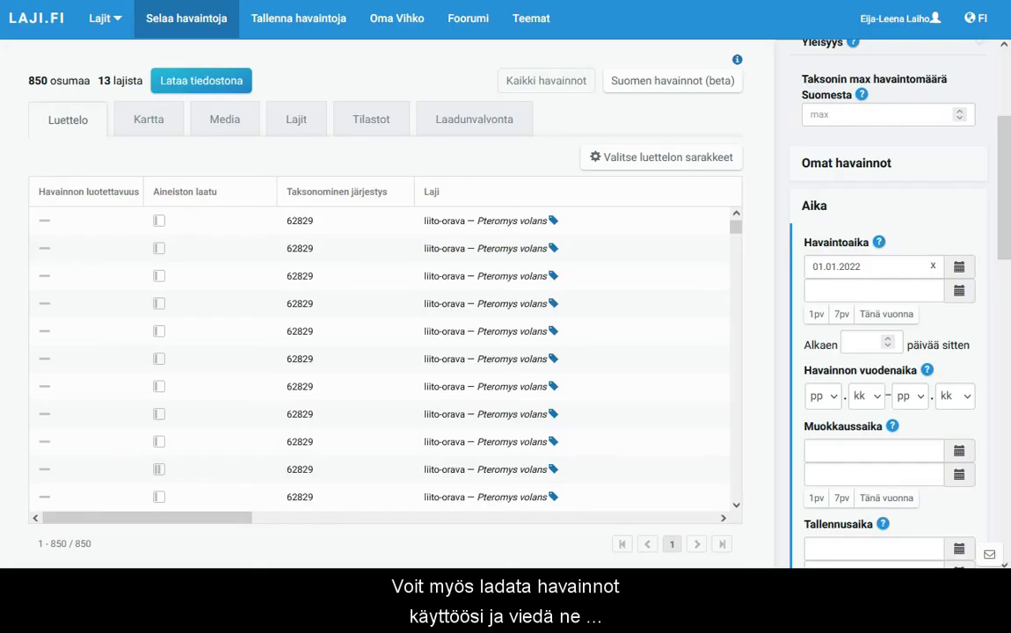
# Open the download options for the filtered observations and review the citable file, restricted-data request and taxon list sections
pyautogui.click(238, 90)
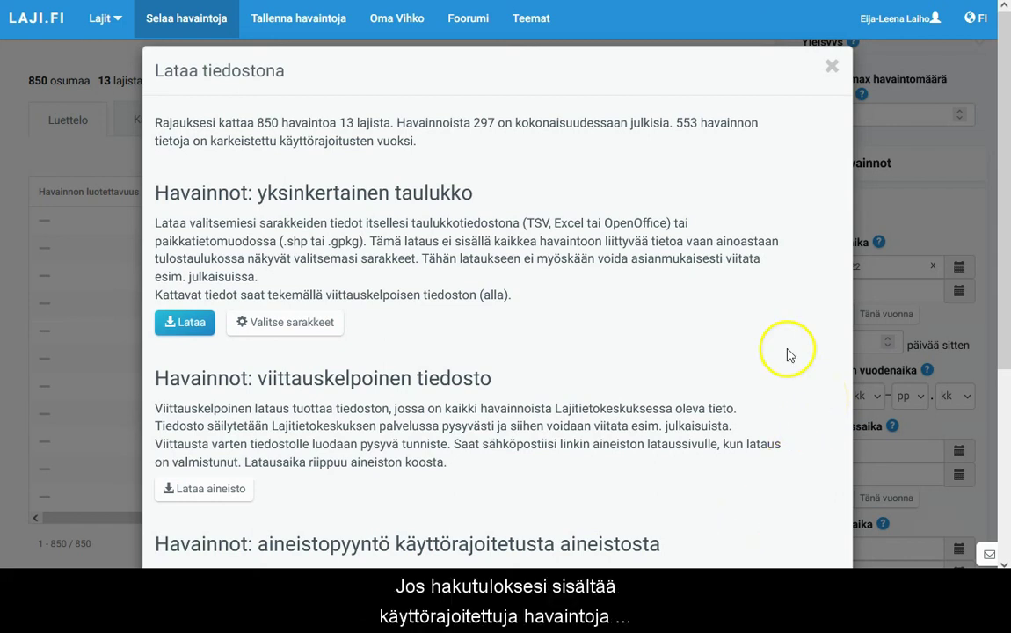
pyautogui.scroll(-3, 784, 353)
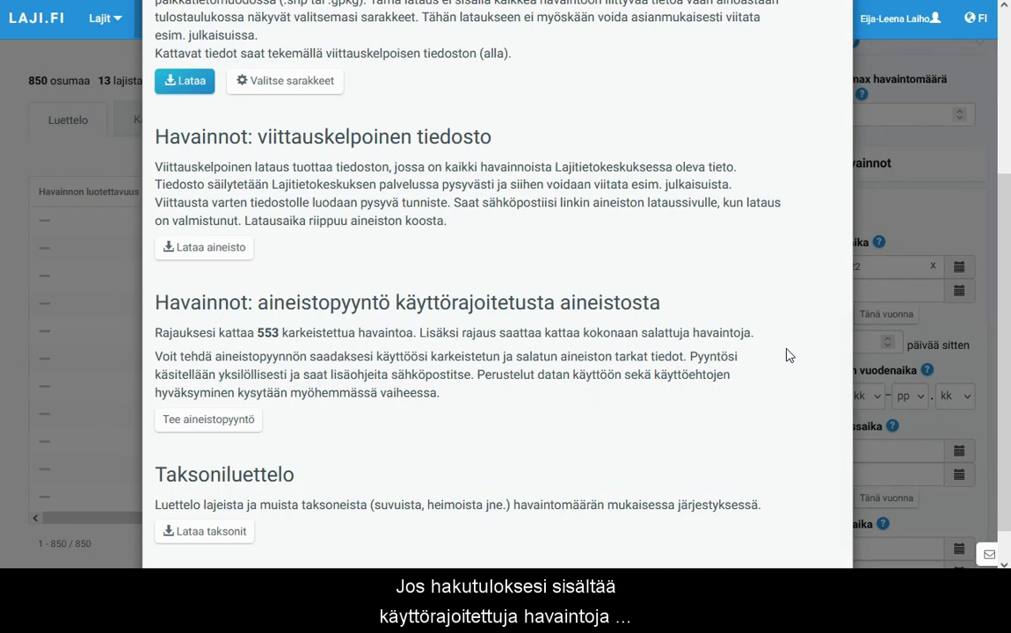